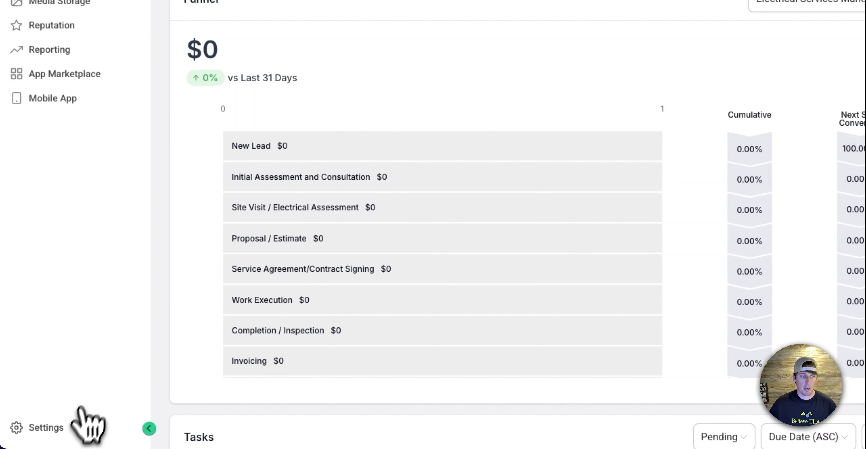
Open the Trust Center of the phone system in the sub-account's settings
click(68, 432)
scroll(58, 301, up, 10)
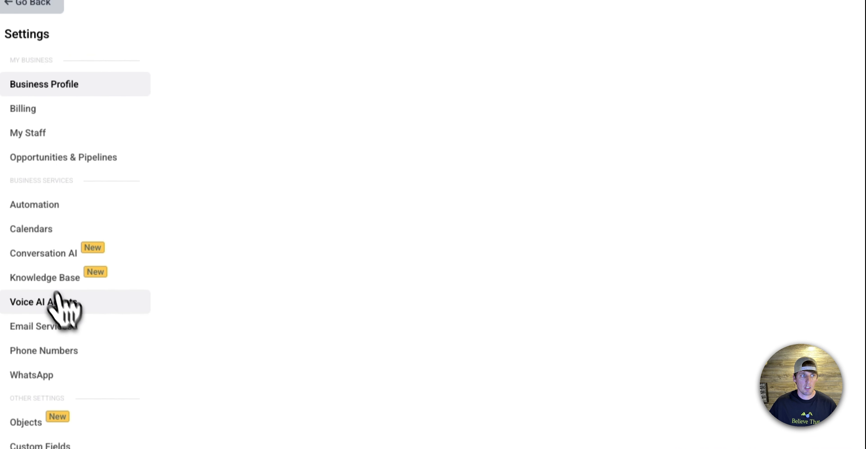
scroll(84, 202, down, 4)
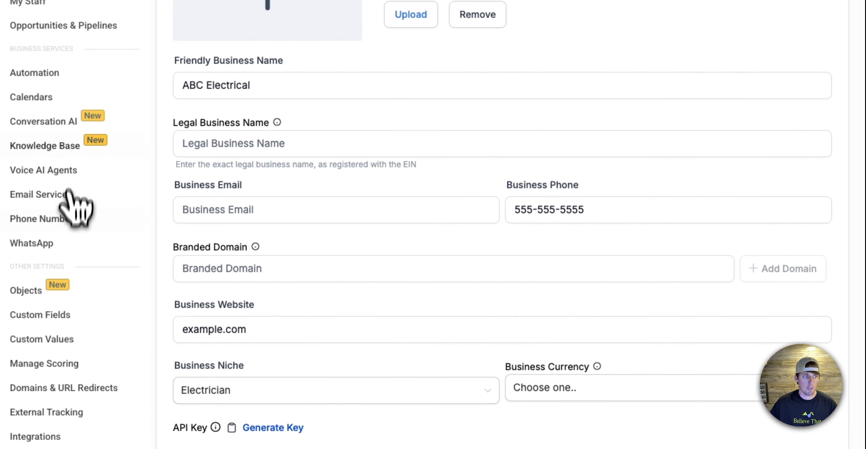
click(66, 221)
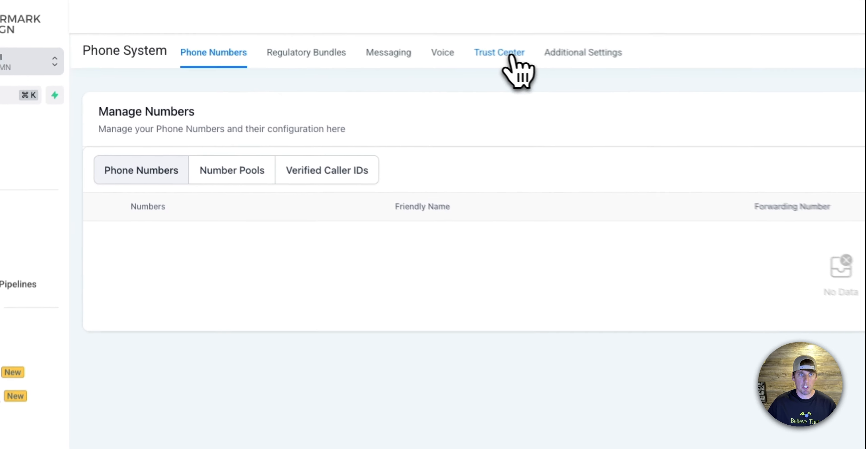
click(300, 29)
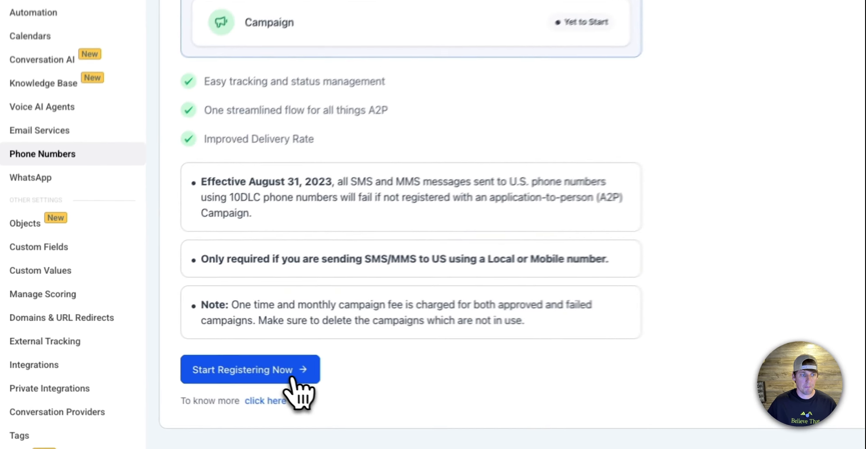
Start the A2P registration and submit the profile needs for a US/Canada business without a tax ID
click(150, 357)
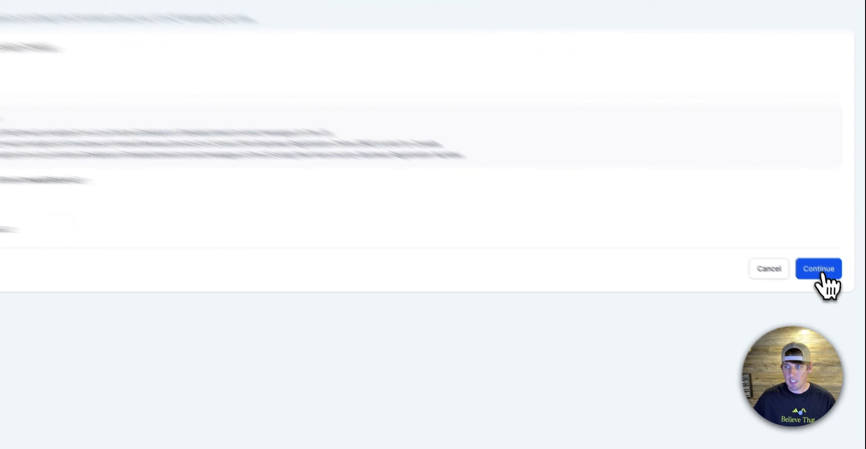
click(823, 275)
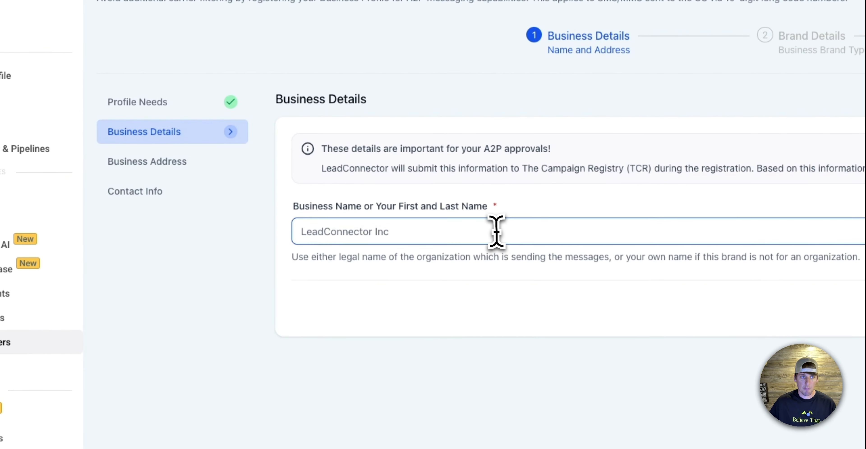
Enter ABC Electrical as the business name and accept the business address details
click(496, 232)
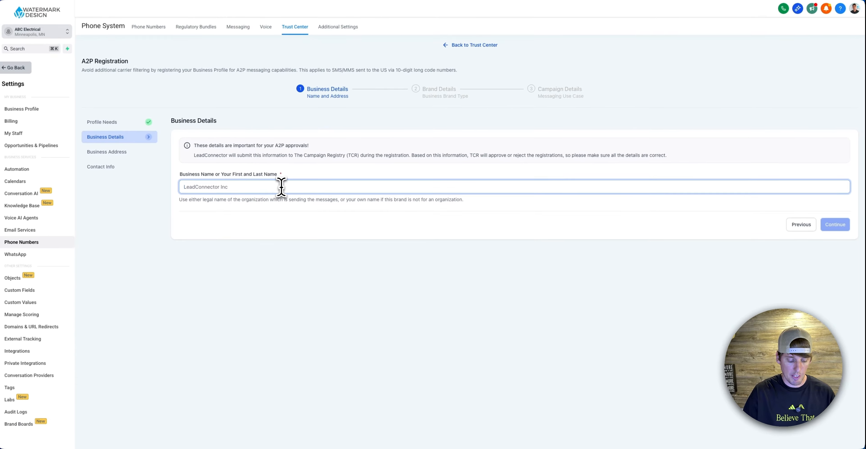
text(ABC)
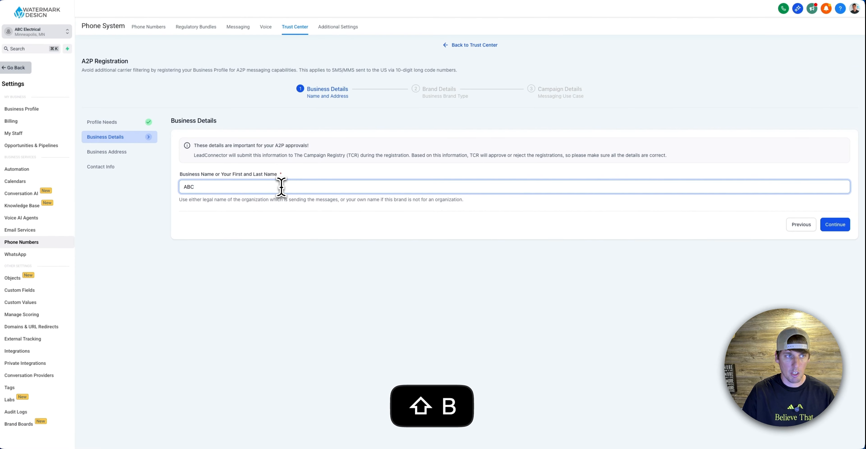
text( El)
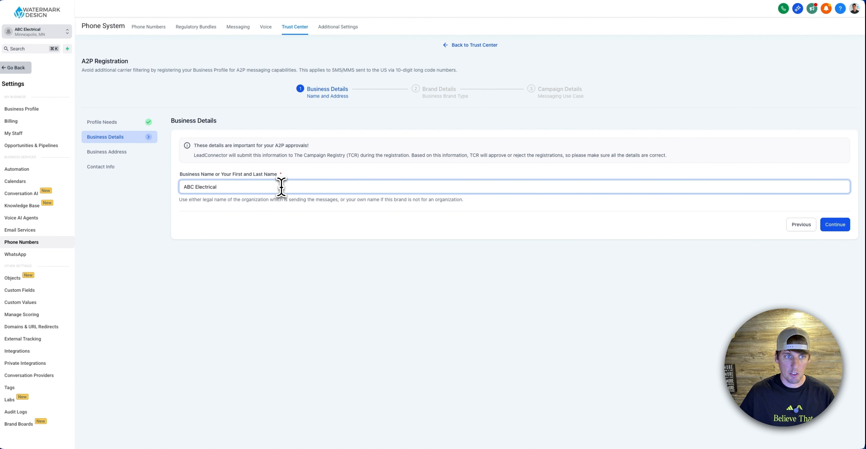
click(835, 224)
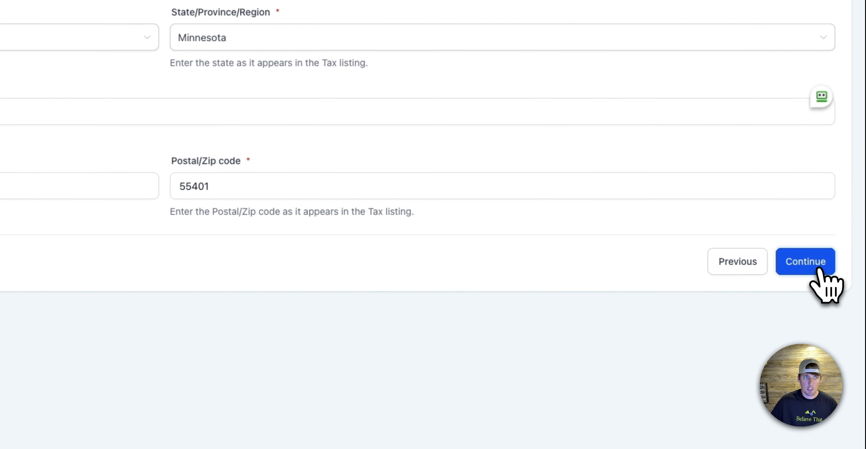
click(844, 266)
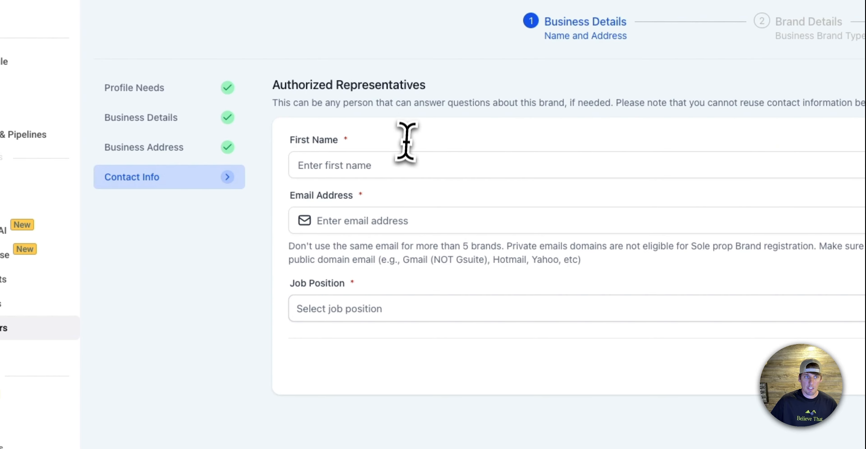
click(250, 158)
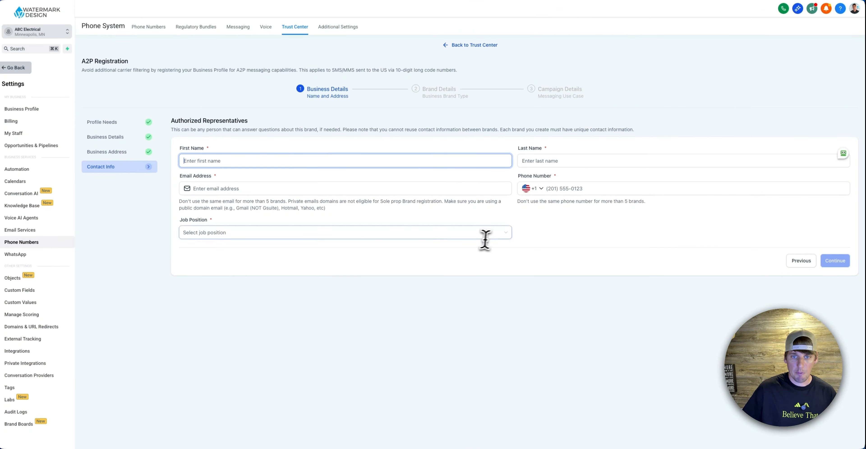
click(485, 235)
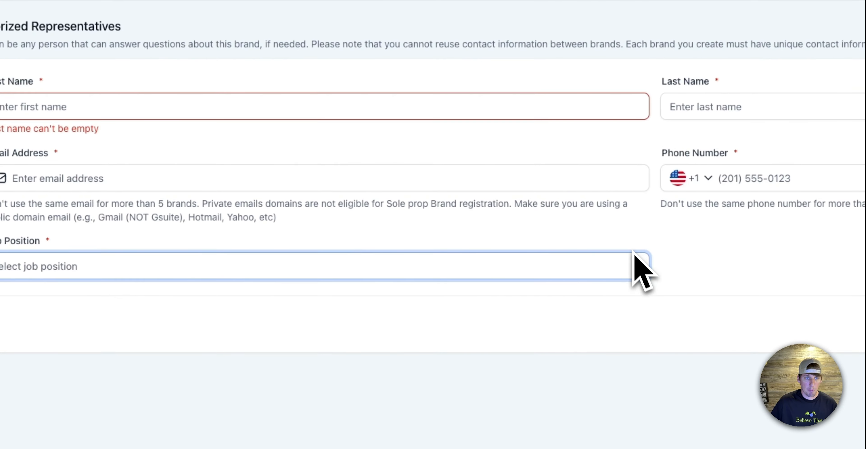
click(635, 264)
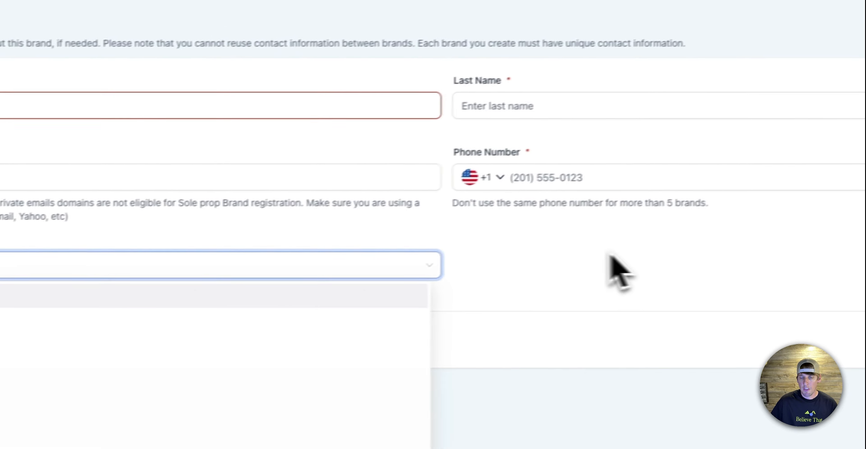
click(526, 193)
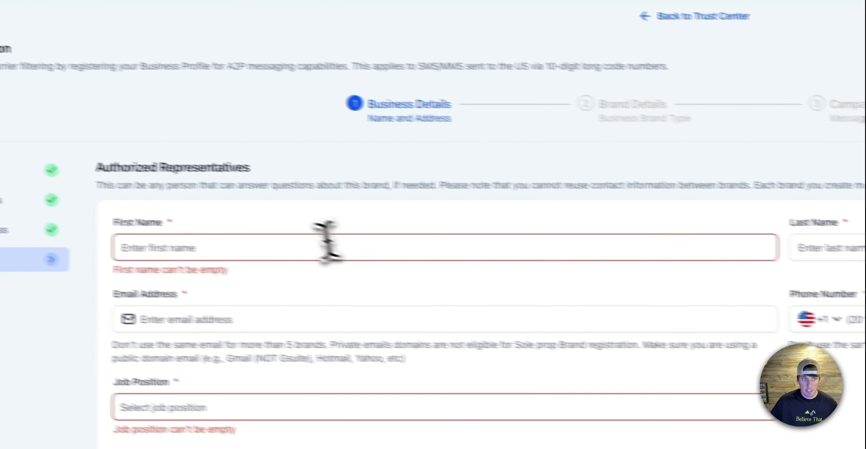
Enter the authorized representative's first and last name
click(365, 252)
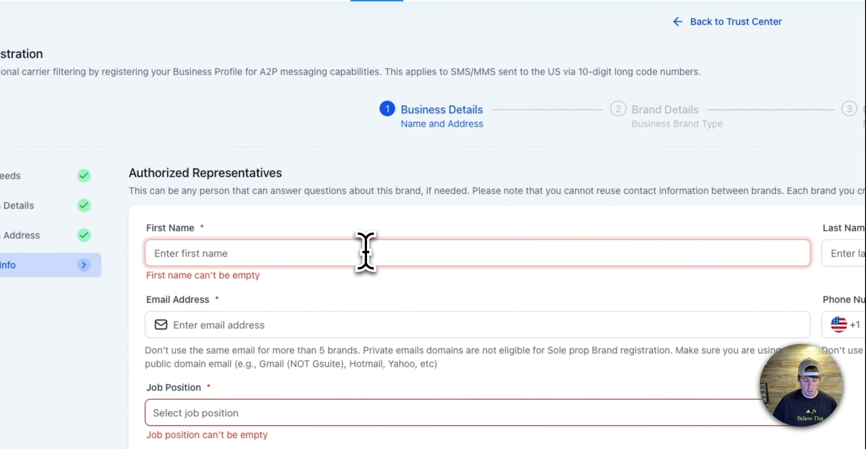
text(john)
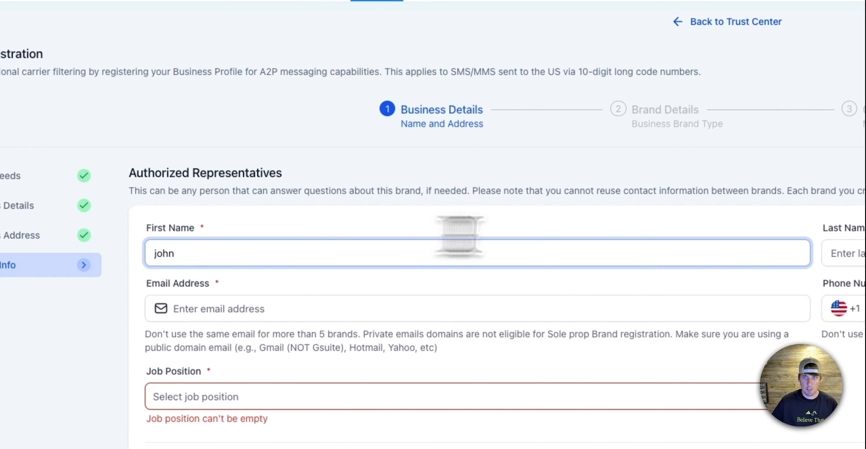
click(865, 253)
click(648, 187)
text(smith)
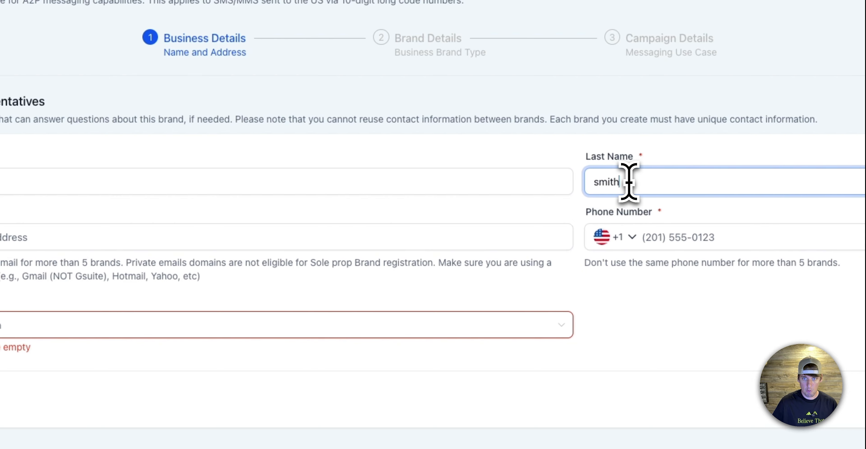
Fill in the authorized representative's e-mail address on a public gmail.com domain
click(235, 242)
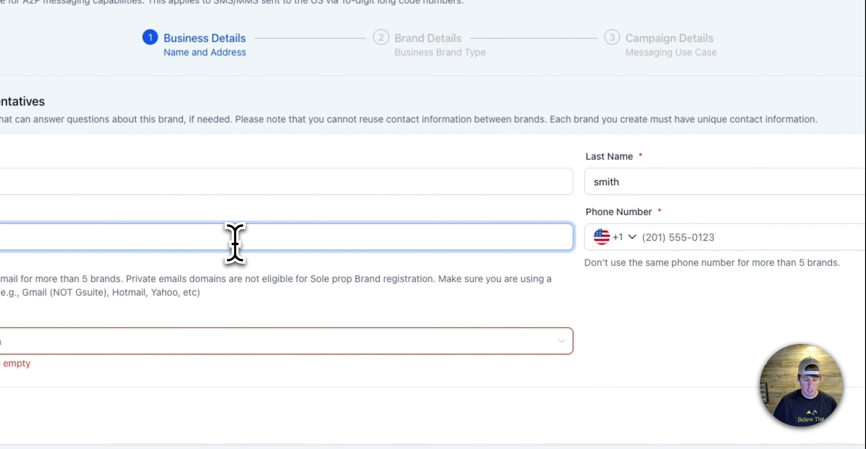
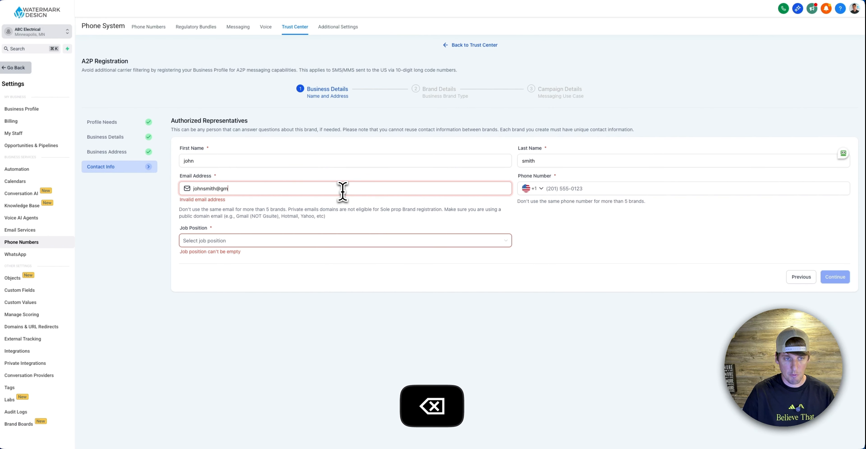
Enter the representative's phone number, set the job position to CEO and submit the contact info
click(588, 191)
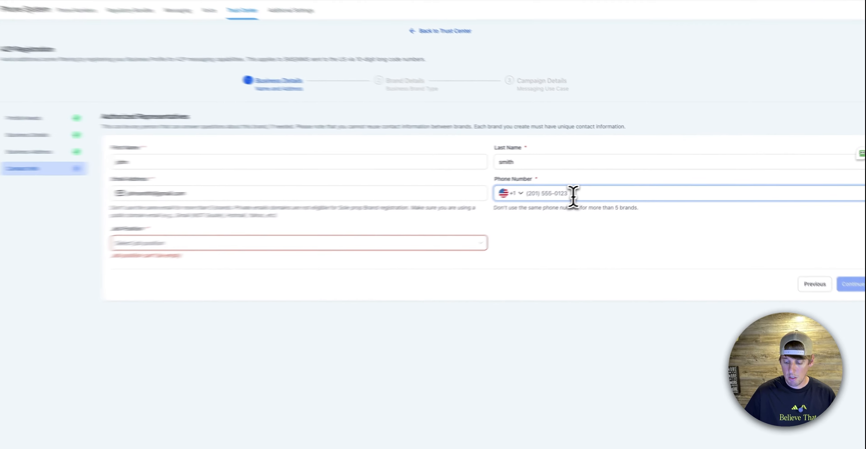
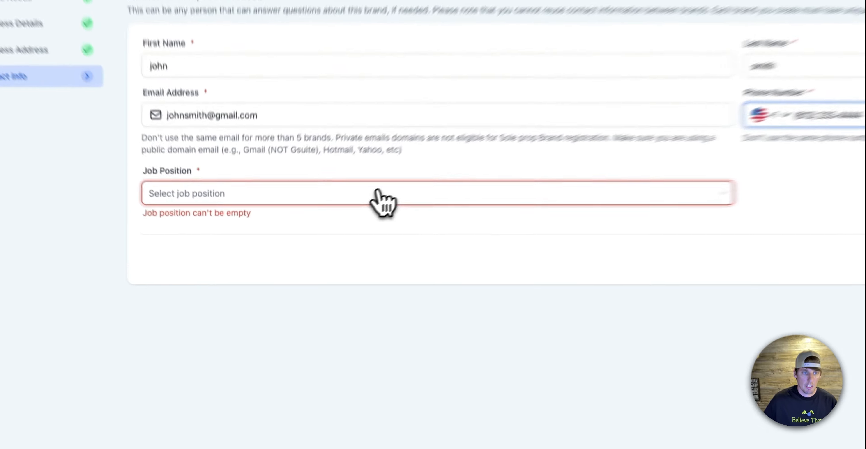
click(315, 232)
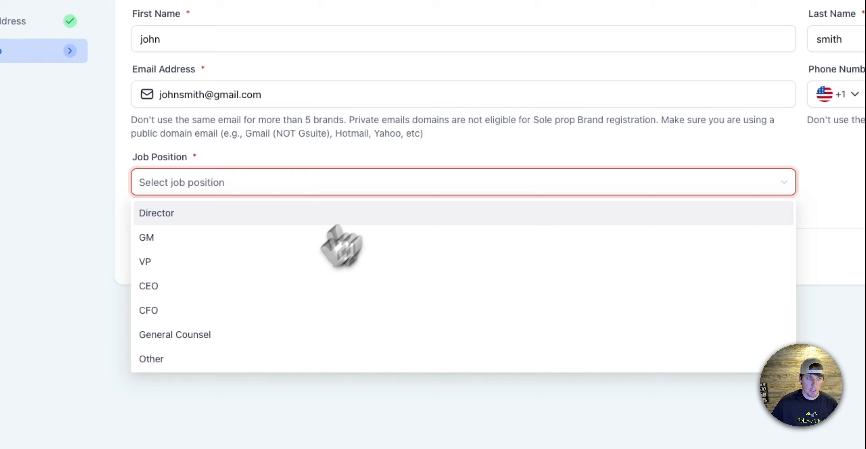
click(272, 285)
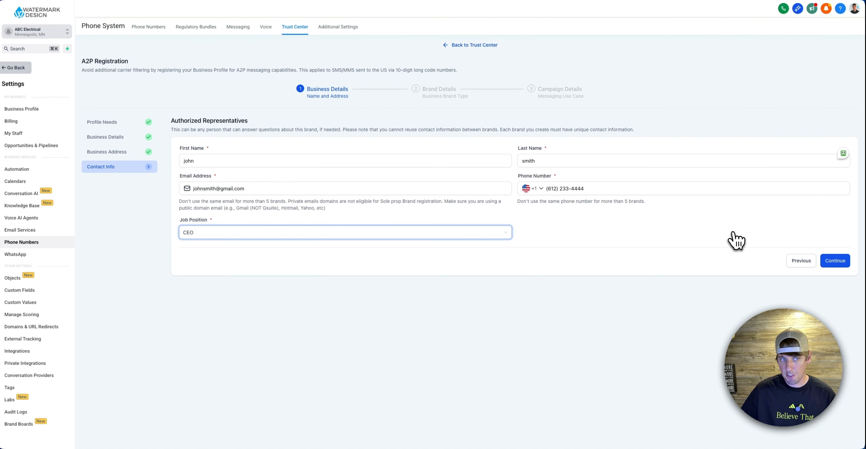
click(837, 263)
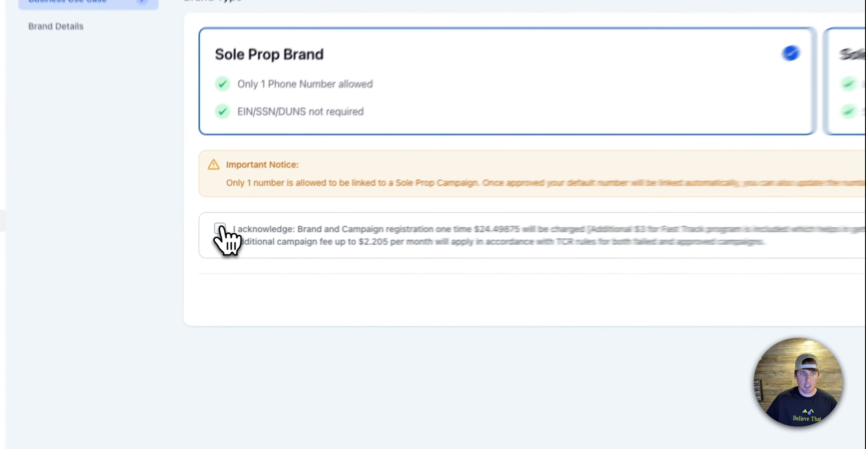
Acknowledge the brand and campaign registration fees for the Sole Prop brand and continue to the brand details
click(190, 246)
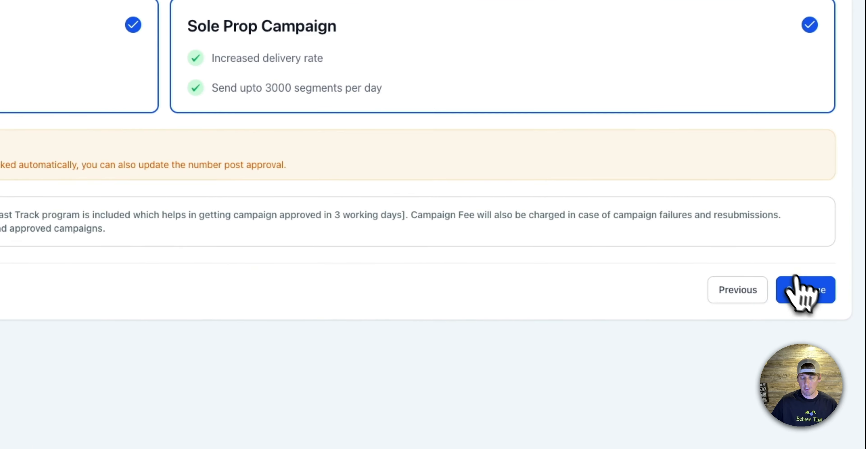
click(826, 295)
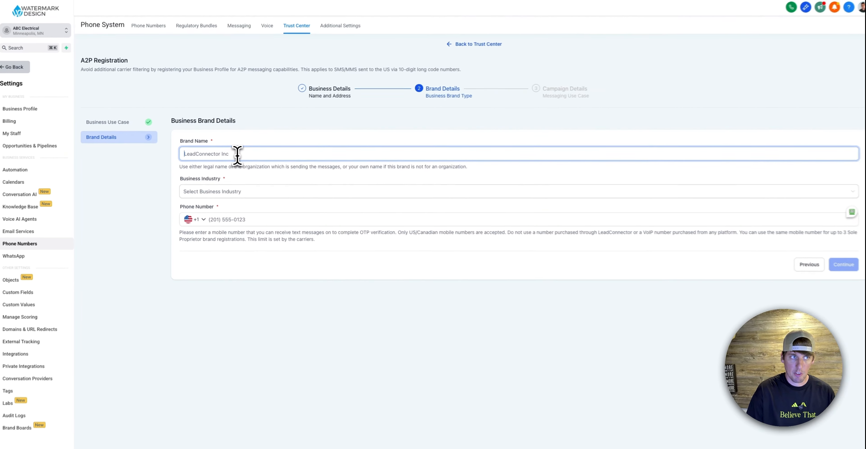
Enter ABC Electrical as the brand name and select Professional as the business industry
text(ABC Electrical)
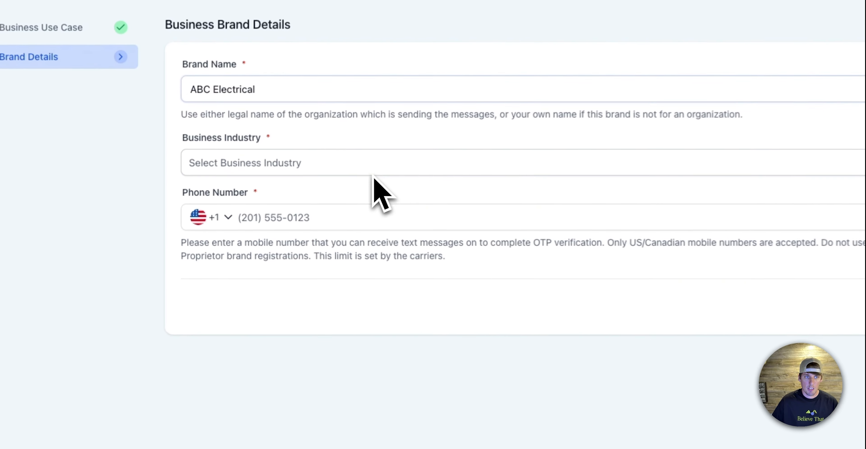
click(275, 193)
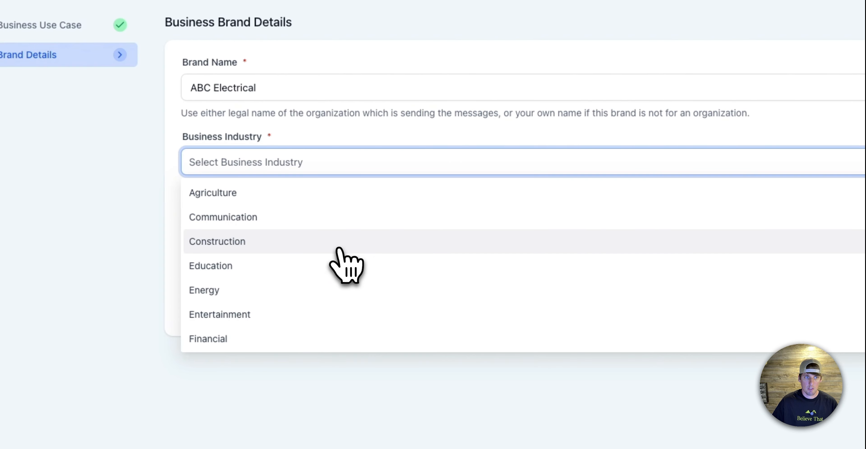
scroll(338, 261, down, 8)
scroll(311, 273, down, 4)
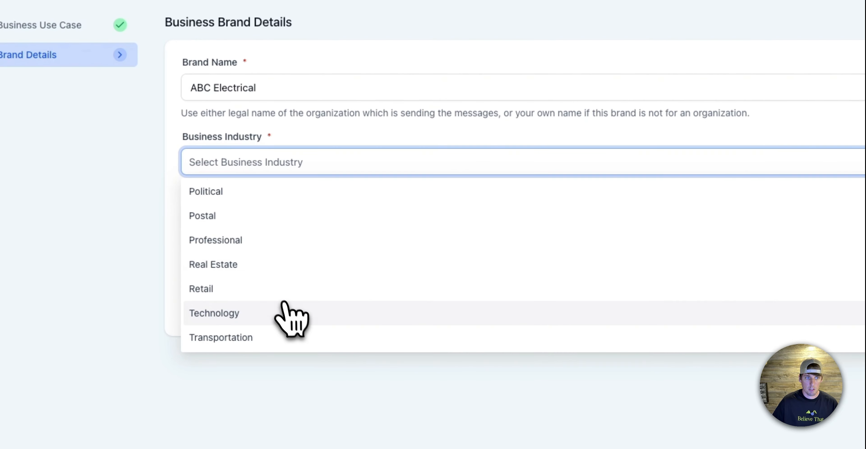
scroll(282, 302, up, 2)
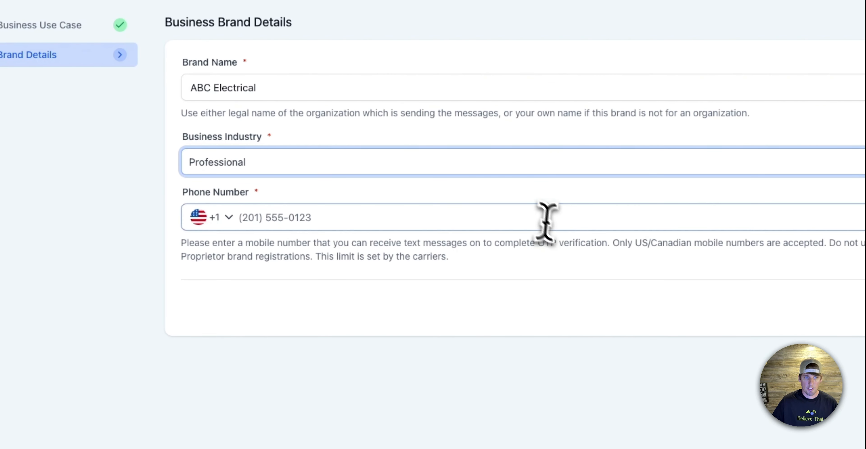
Enter the mobile phone number for the brand's OTP verification and continue to the campaign details
click(522, 218)
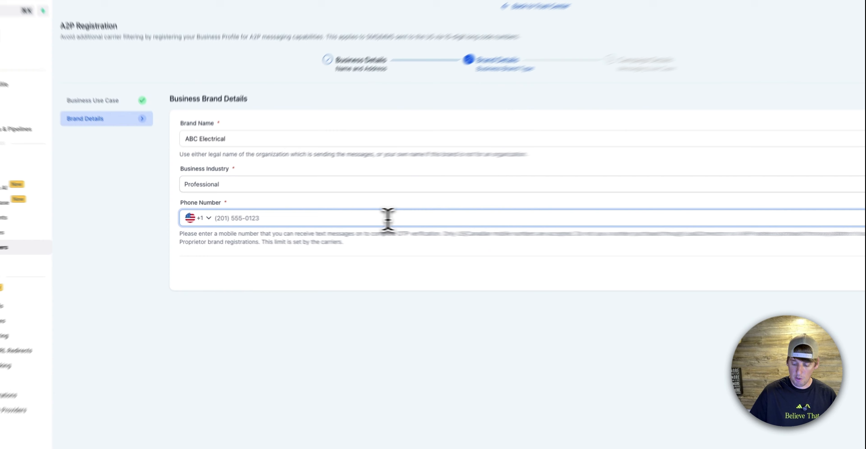
text(612)
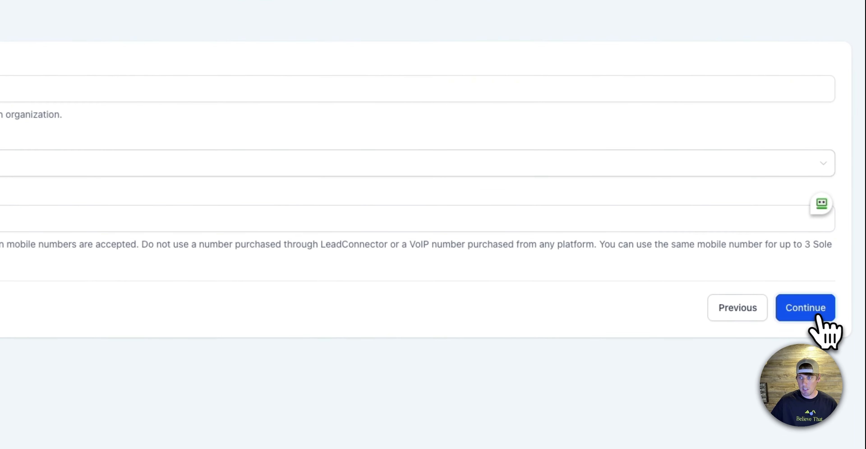
click(840, 267)
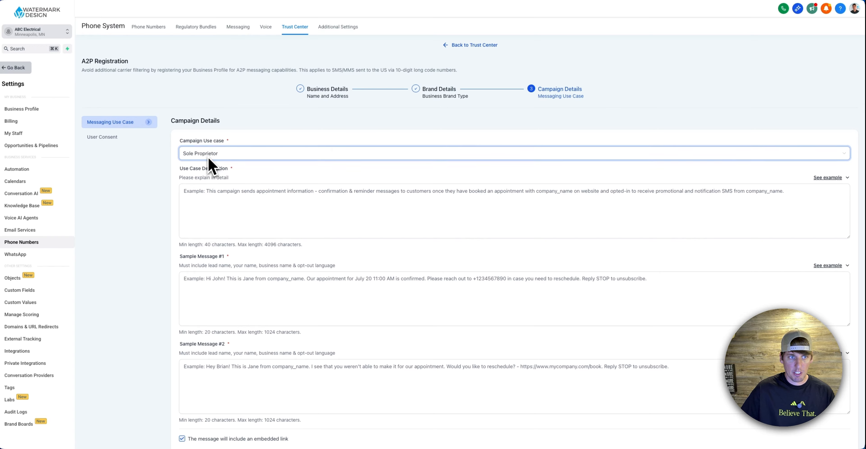
Fill the use case description with the provided example about company_name reaching out to clients who have opted in to receive messages
click(278, 209)
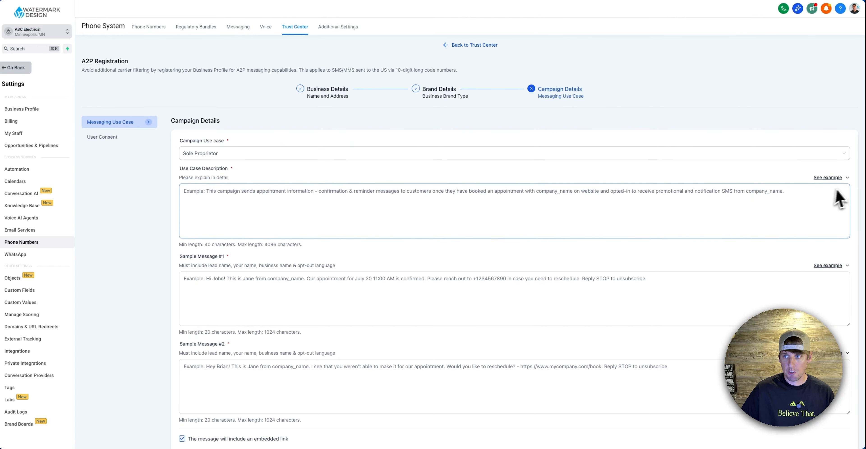
click(845, 178)
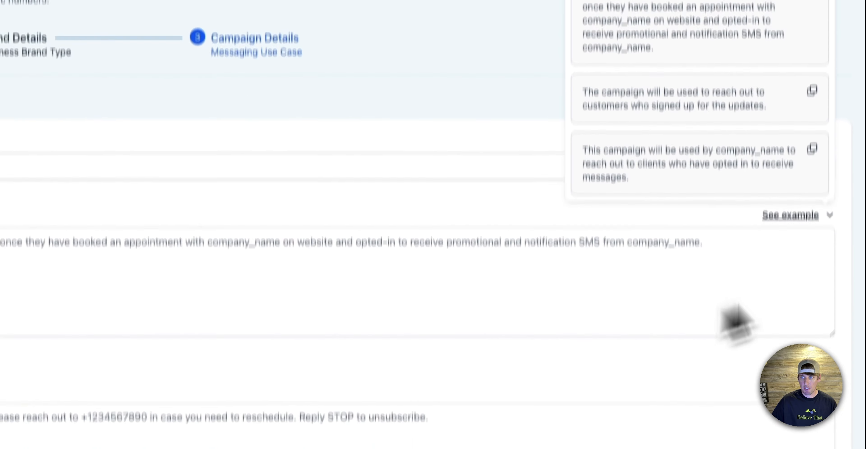
click(713, 343)
click(830, 220)
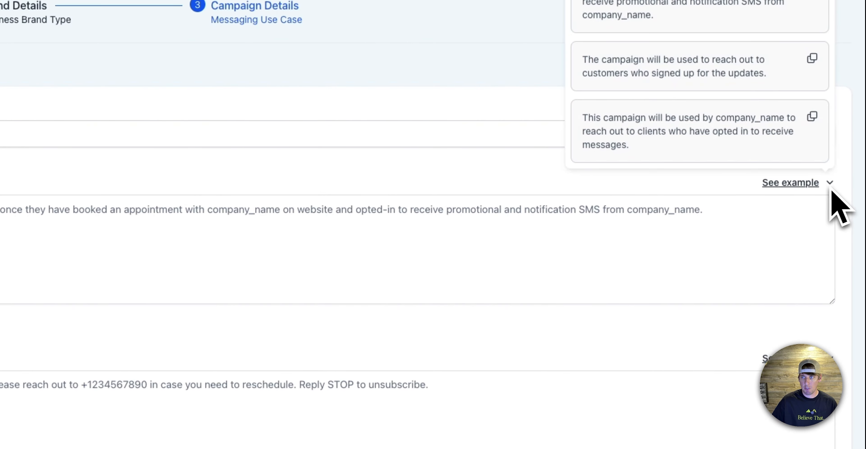
click(812, 118)
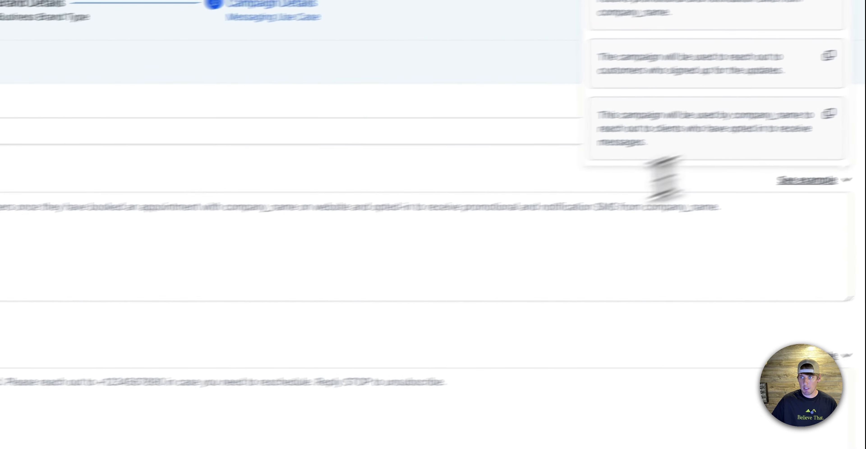
click(403, 232)
key(cmd+v)
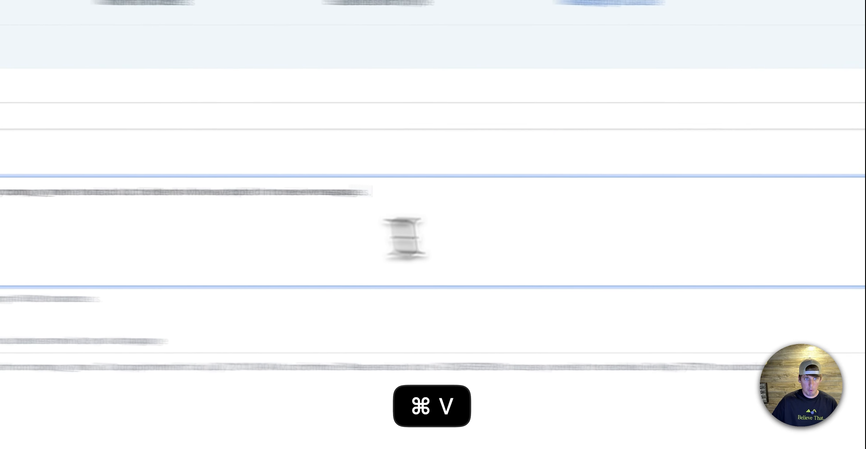
Replace the company_name placeholder in the use case description with ABC Electrical
drag(243, 202, 312, 201)
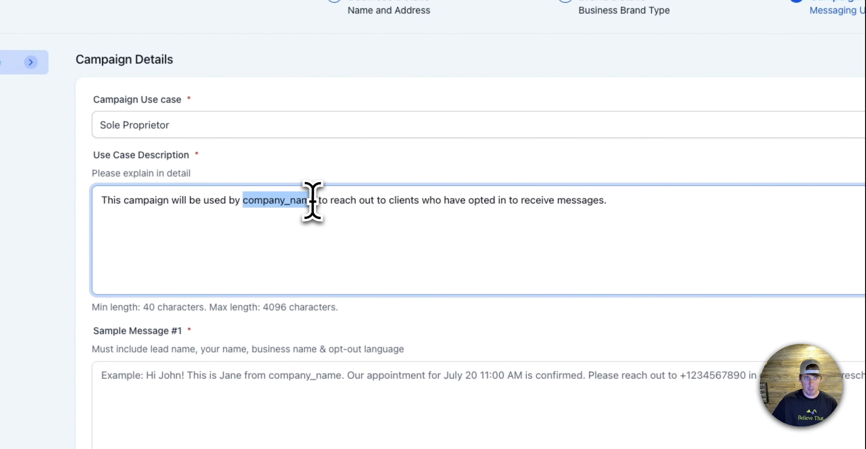
text(ABC Elc)
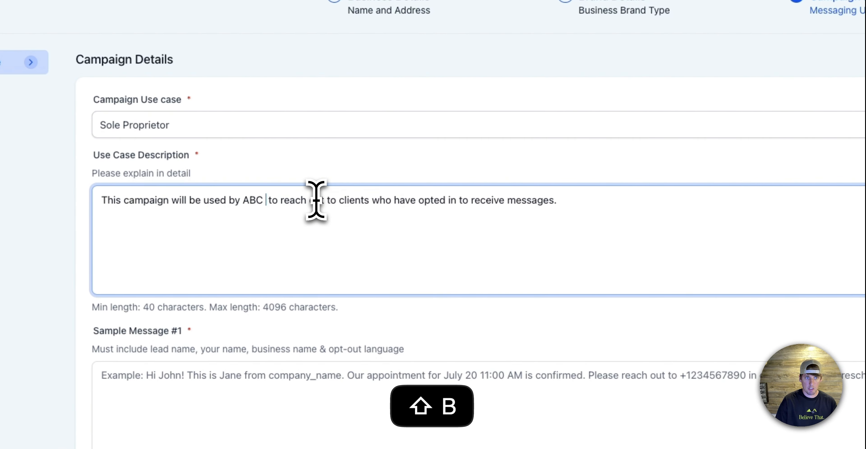
key(BackSpace)
text(ect)
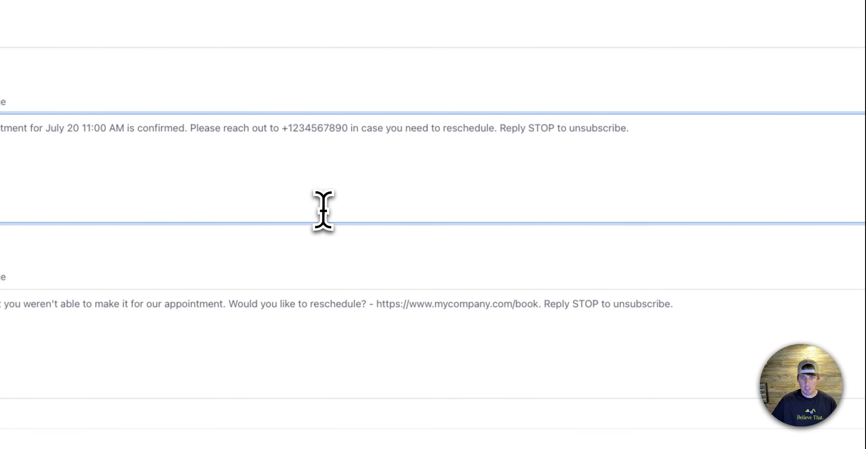
Fill Sample Message #1 with the provided example that follows up about yesterday's meeting and ends with Reply STOP to cancel
click(830, 232)
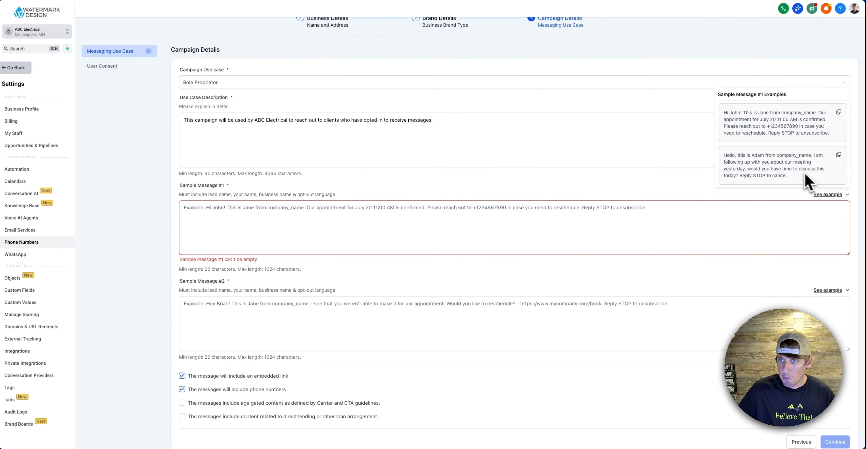
click(839, 155)
click(664, 227)
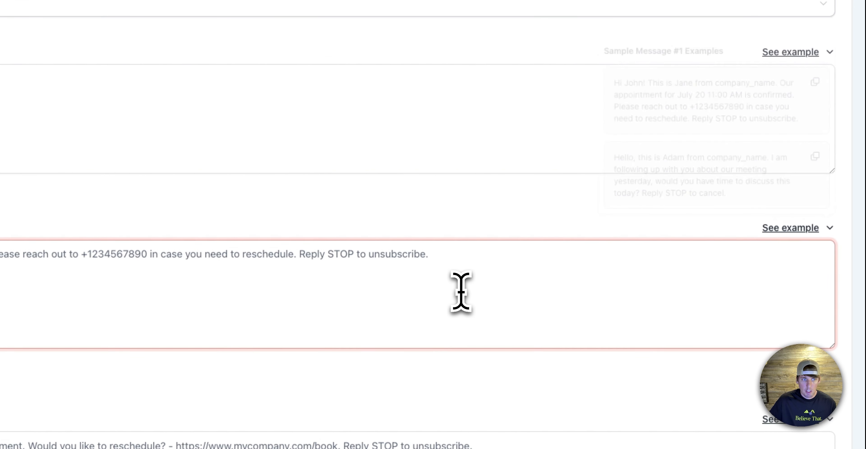
text(Hello, this is Adam from company_name. I am following up with you about our meeting yesterday, would you have time to discuss this today? Reply STOP to cancel.)
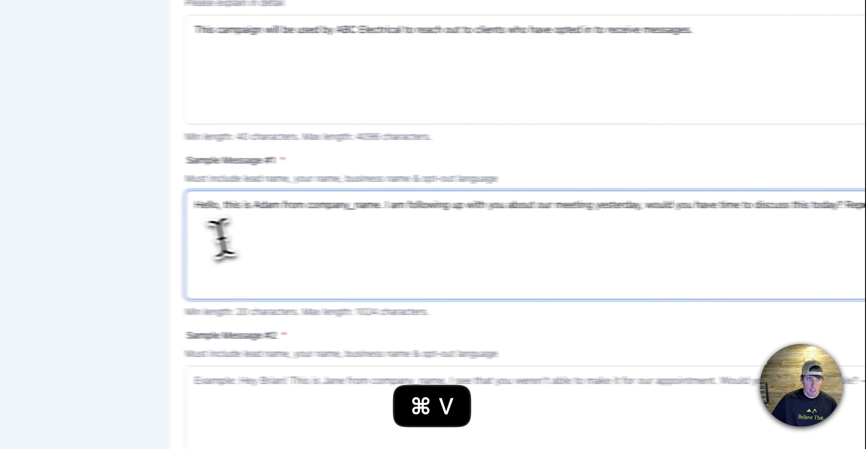
Replace the company_name placeholder in Sample Message #1 with ABC Electrical
drag(345, 208, 416, 204)
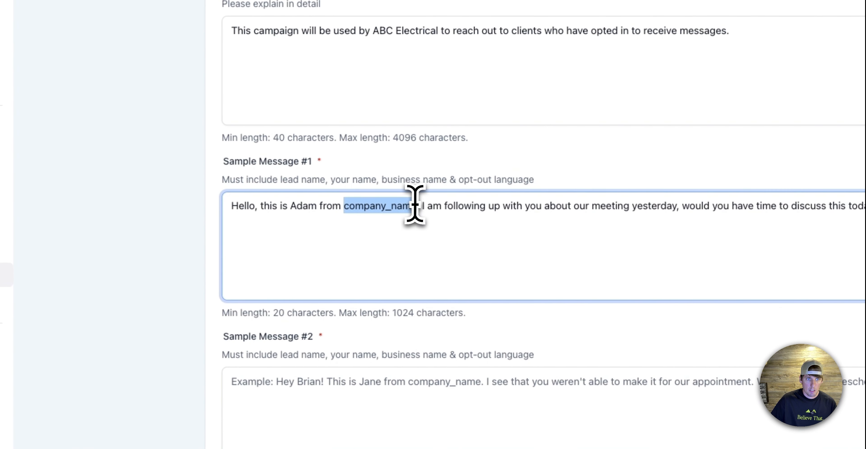
text(ABC elec)
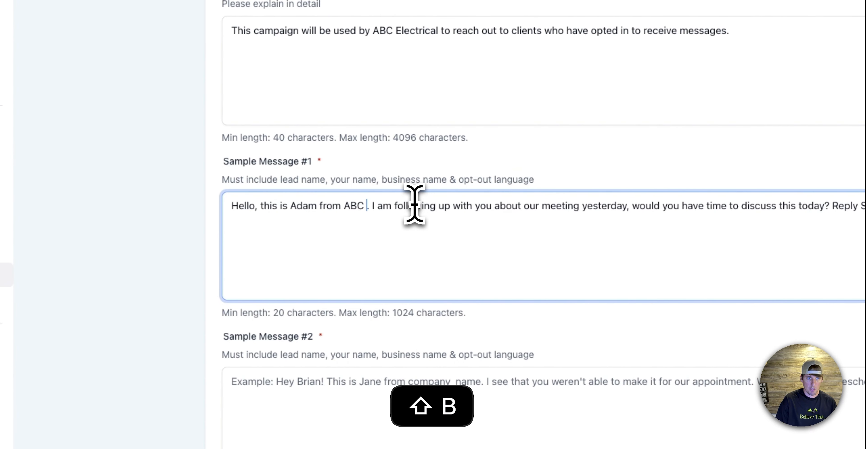
key(BackSpace)
key(BackSpace)
key(BackSpace)
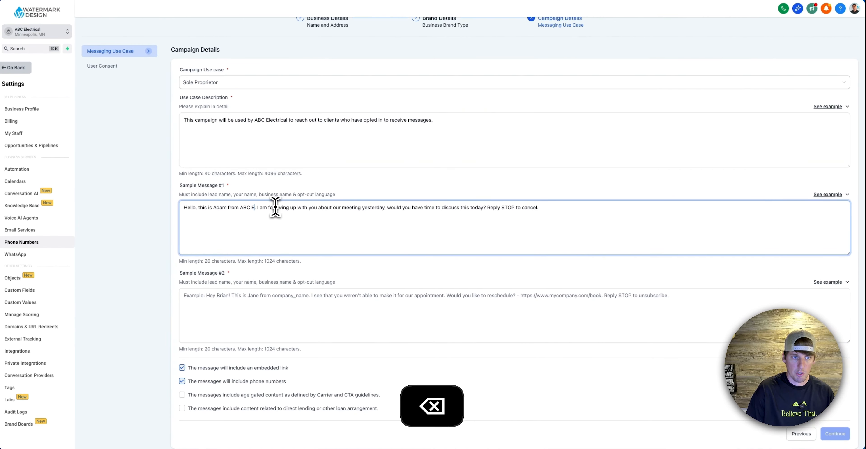
text(lectr)
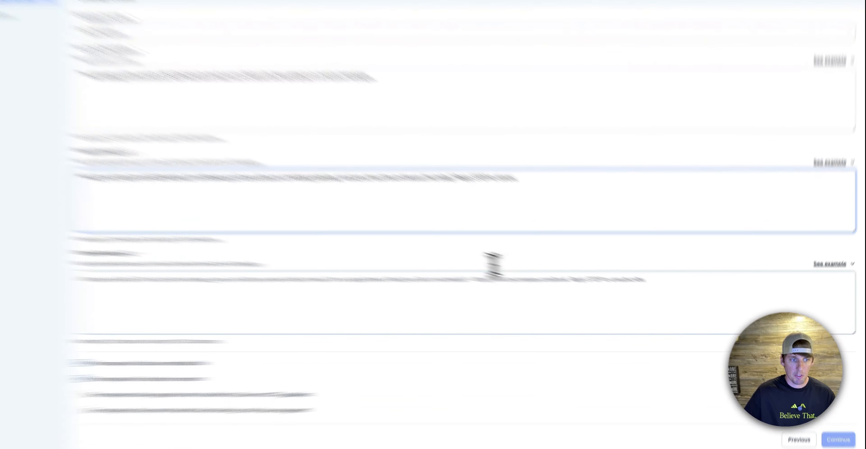
Fill Sample Message #2 with the provided example confirming an appointment tomorrow at 9 am
click(545, 293)
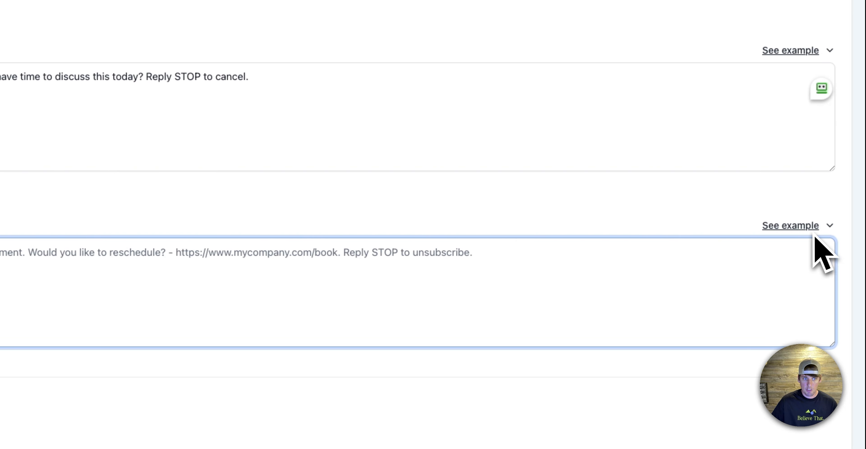
click(830, 226)
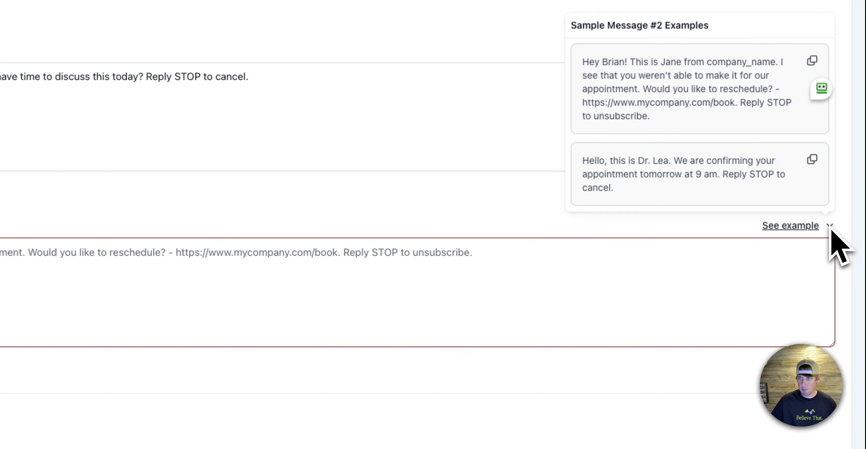
click(812, 160)
click(334, 290)
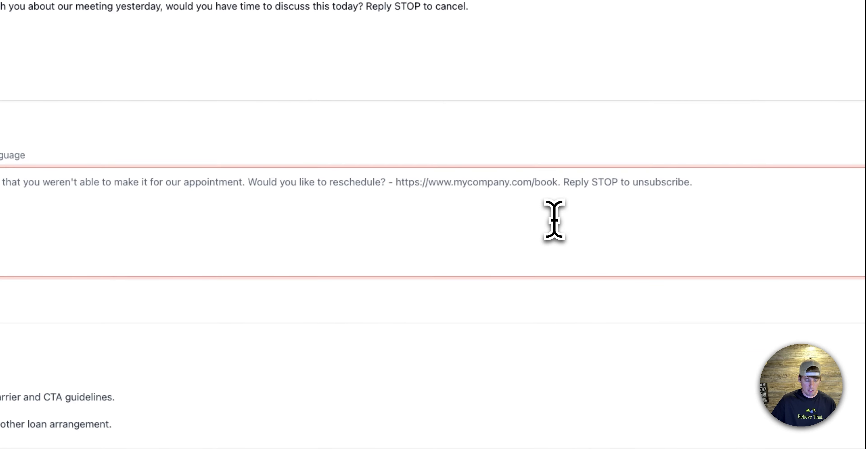
key(super+v)
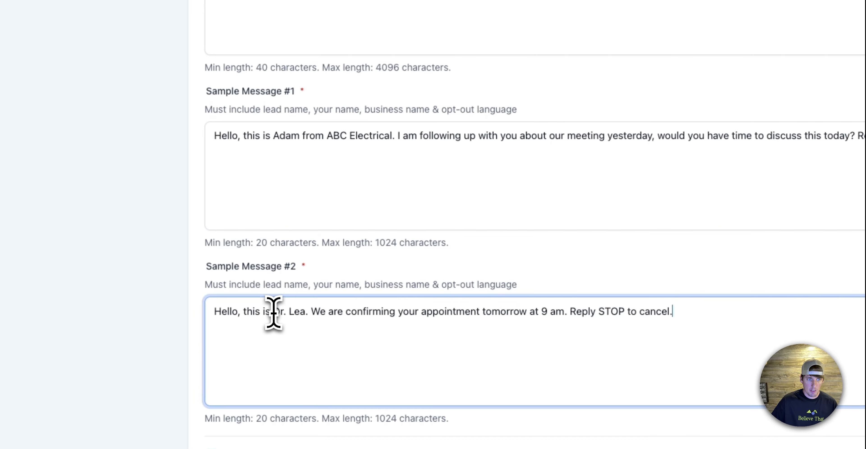
Replace the sender's name in both sample messages with the representative's first name and continue to the user consent section
drag(273, 312, 300, 310)
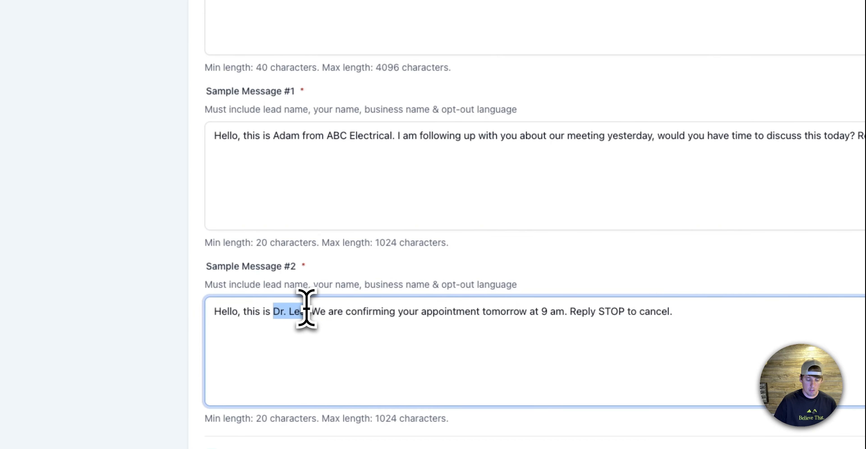
text(Mark)
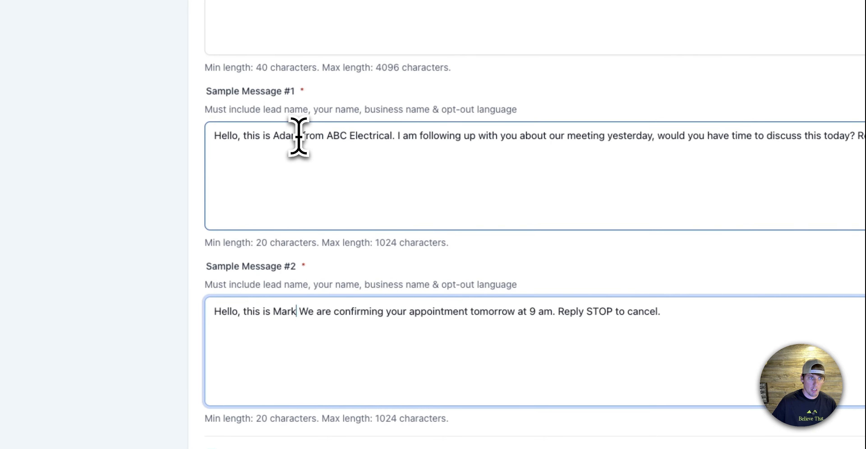
drag(298, 136, 274, 137)
text(Mark)
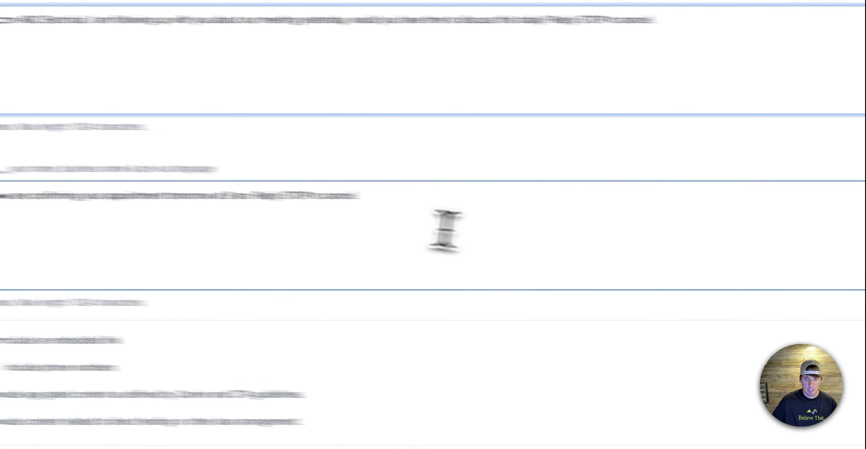
click(850, 419)
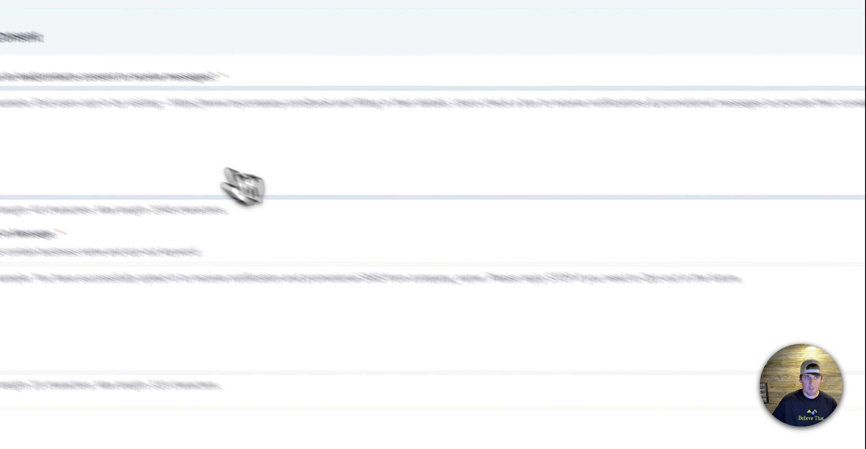
Fill in how contacts consent to receive messages with the provided example of opting in through a website form
click(831, 214)
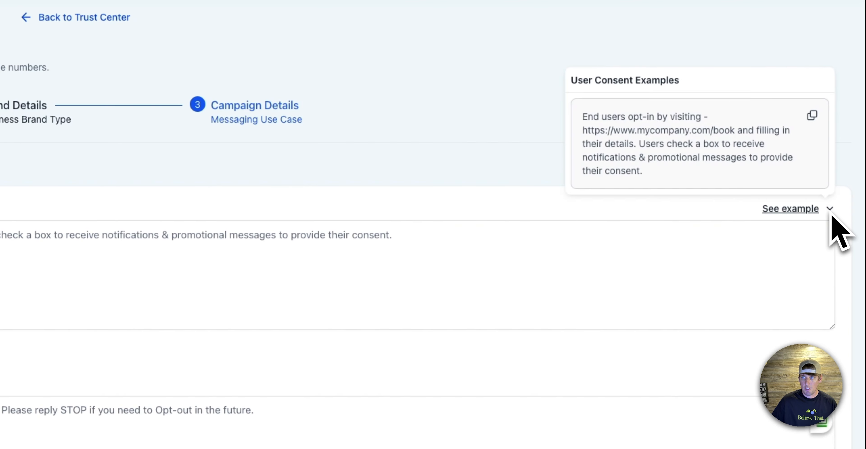
click(812, 116)
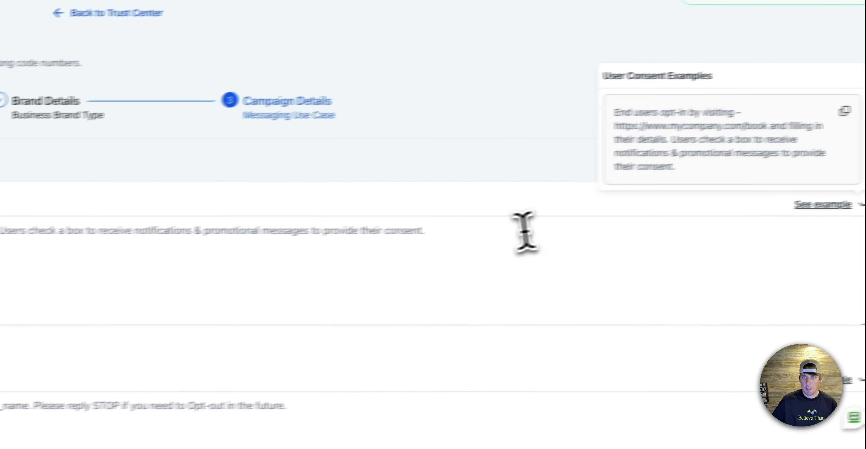
click(473, 244)
key(super+v)
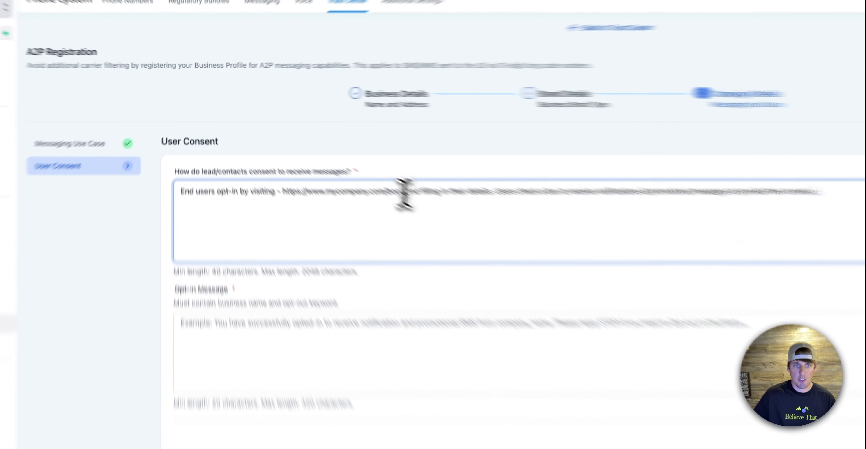
drag(332, 154, 282, 153)
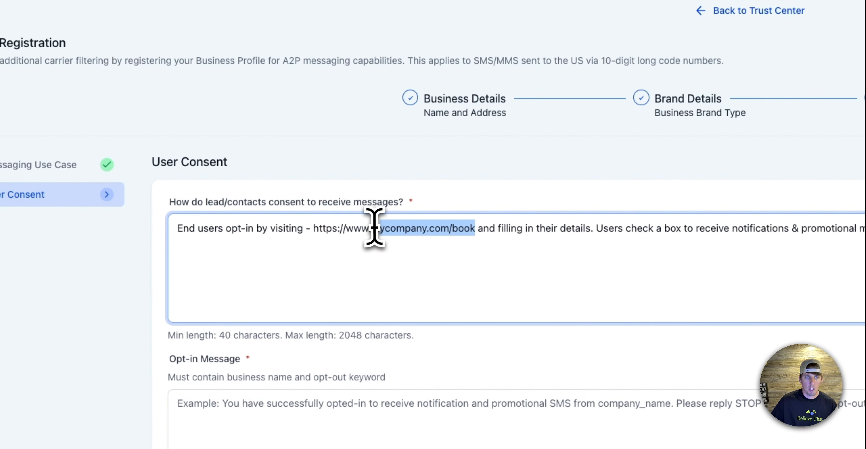
drag(371, 228, 467, 225)
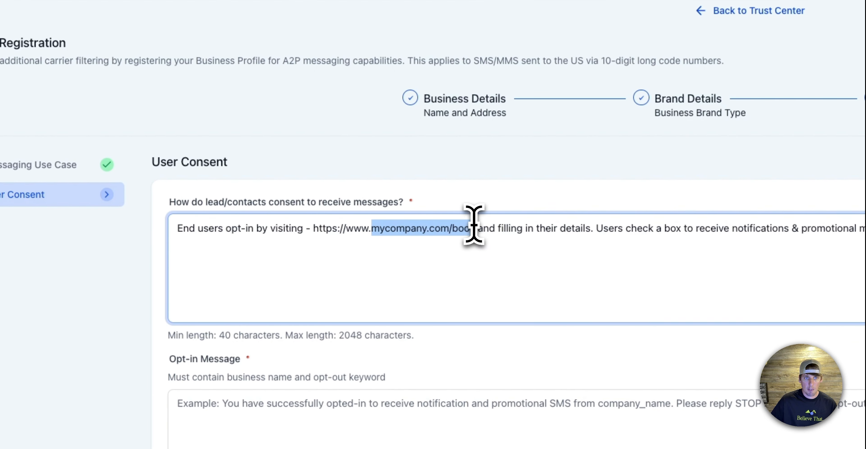
text(your)
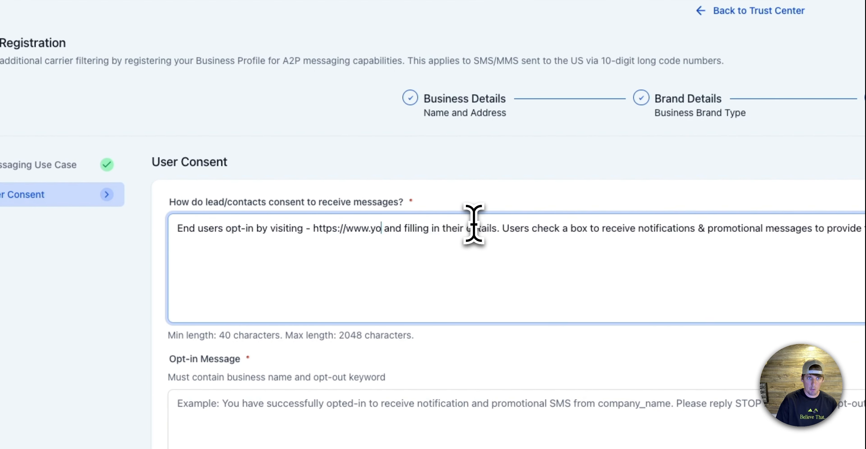
key(BackSpace)
key(BackSpace)
key(BackSpace)
key(BackSpace)
text(ab)
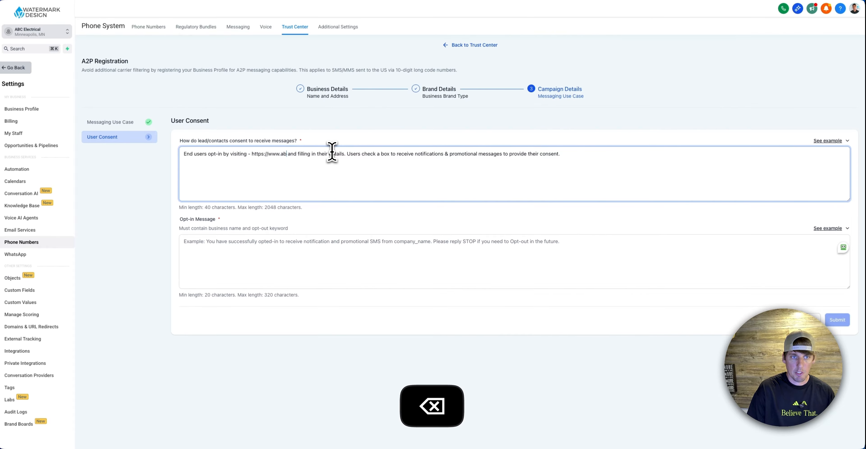
text(celectrical.com/contact)
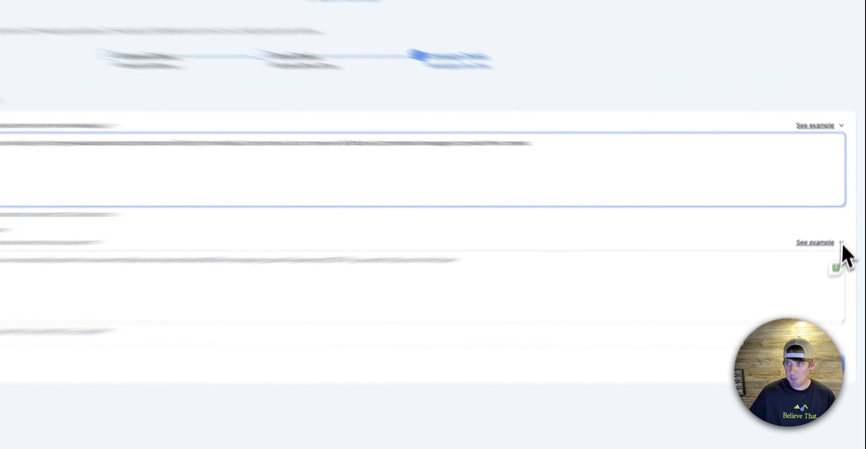
Fill the opt-in message with the provided example, replacing company_name with ABC Electrical
click(846, 229)
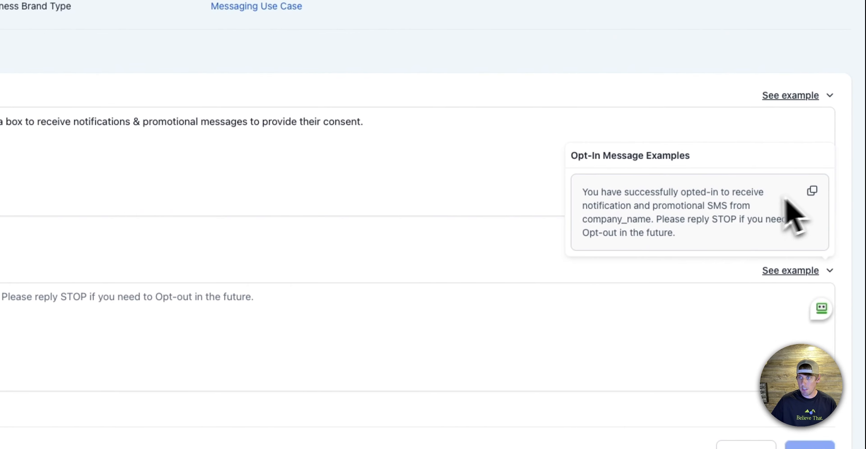
click(143, 339)
key(super+v)
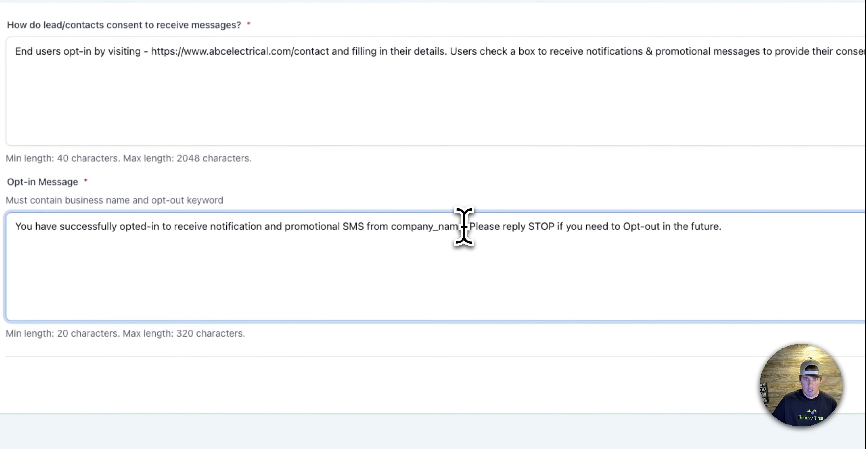
drag(464, 226, 394, 225)
text(ABC Elec)
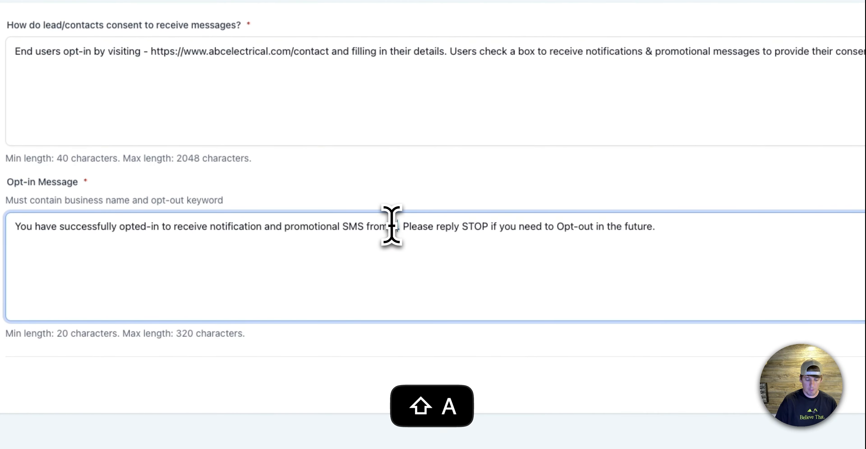
text(trical)
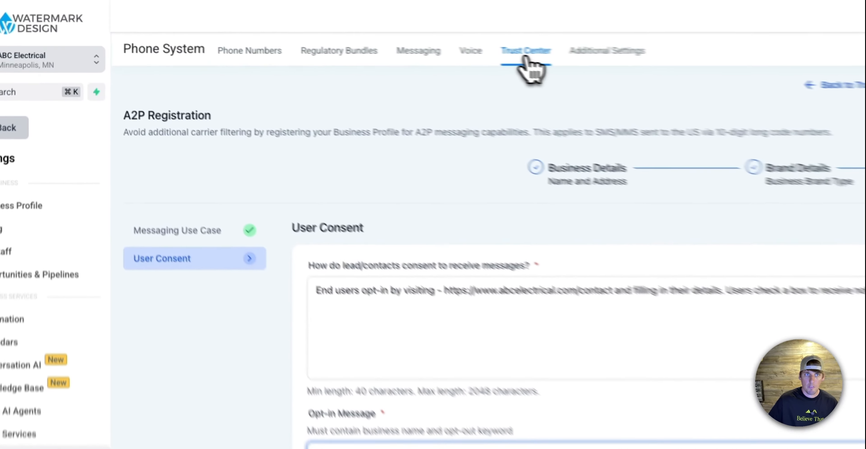
View the phone numbers list and return to the Trust Center's A2P messaging overview
click(264, 61)
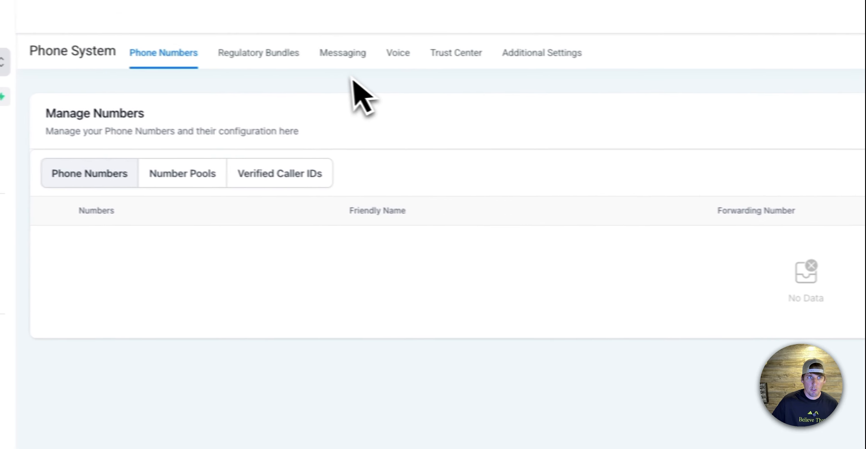
click(465, 54)
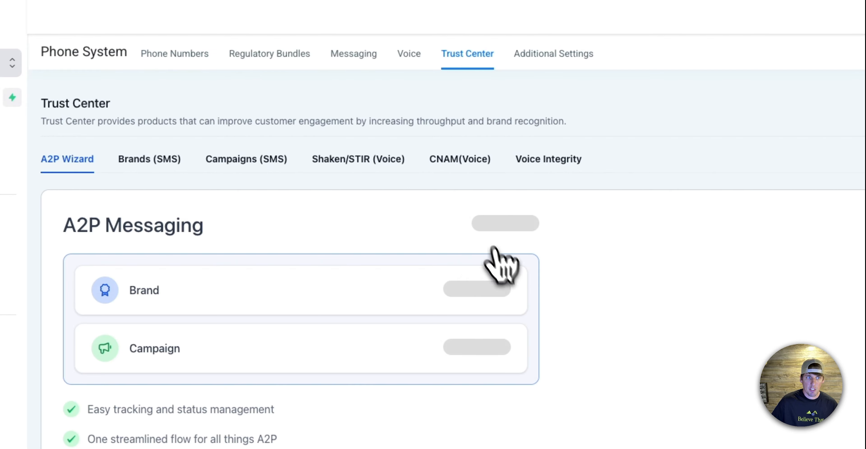